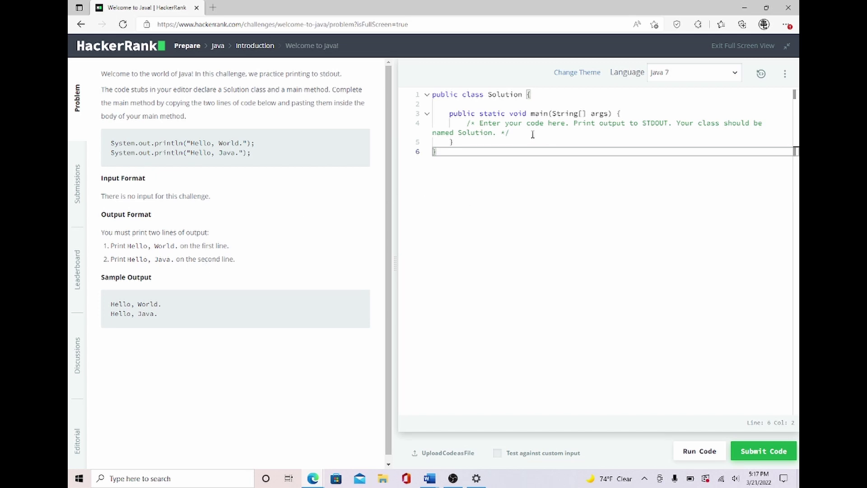
- Delete the placeholder comment on line 4 so main has an empty body
drag(533, 133, 469, 125)
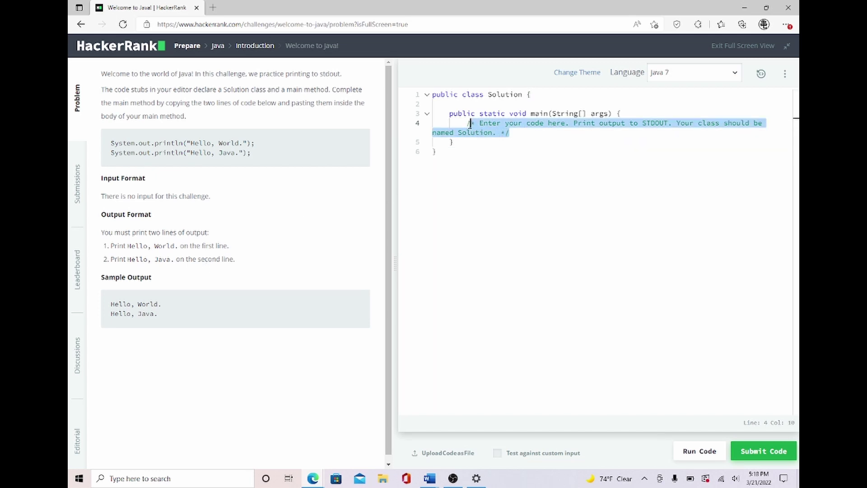
key(BackSpace)
key(BackSpace)
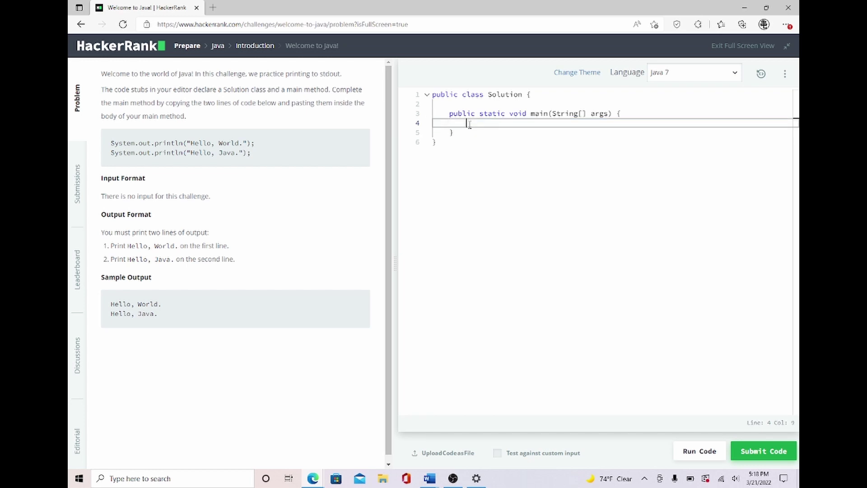
- Write System.out.println statements printing "Hello, World." and "Hello, Java." with correct periods and semicolons
text(Sys)
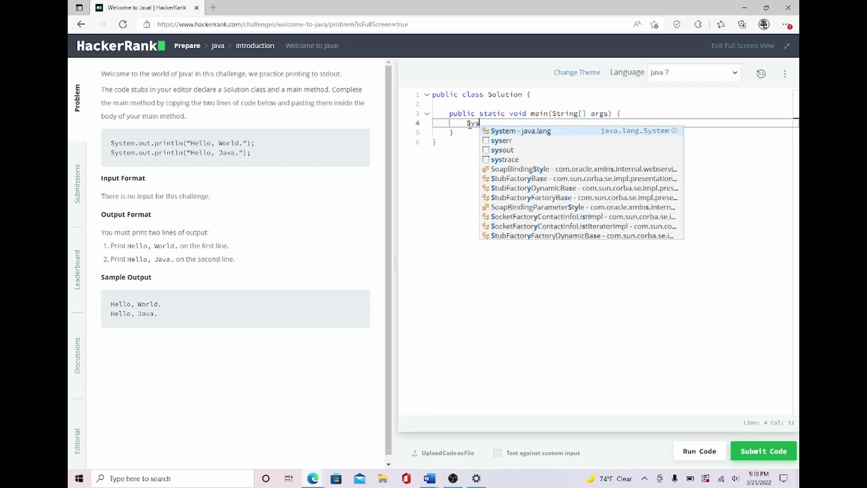
text(tem.out)
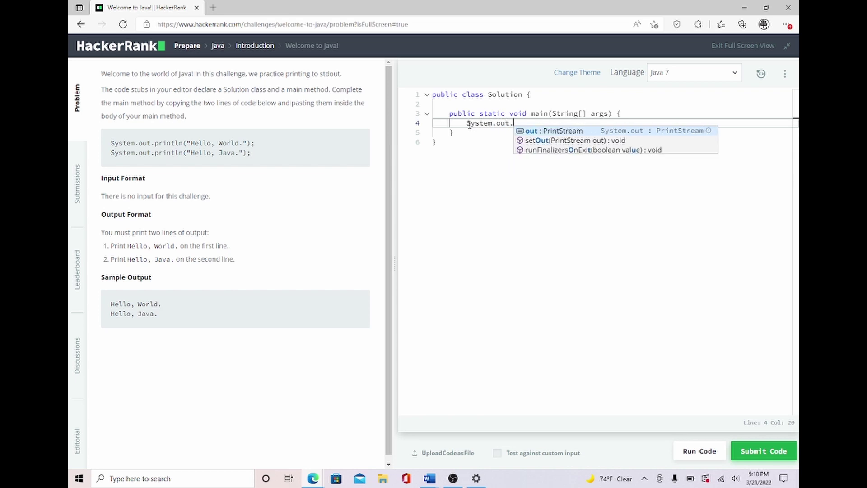
text(.println)
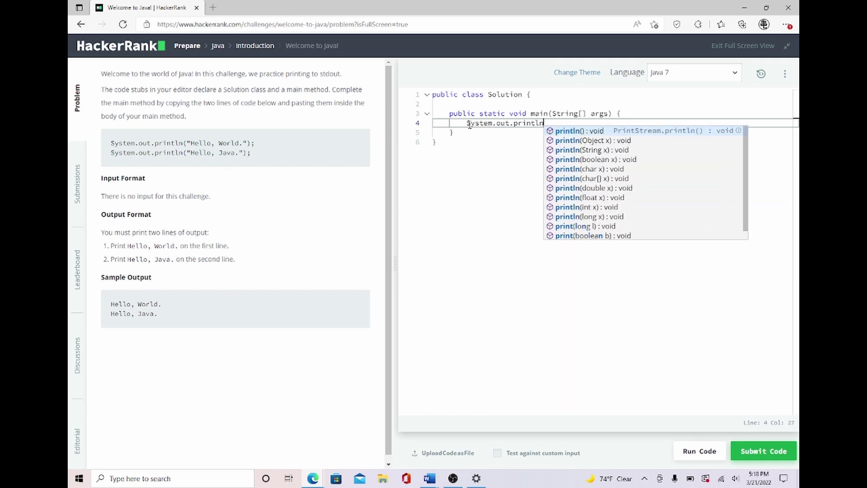
text(()
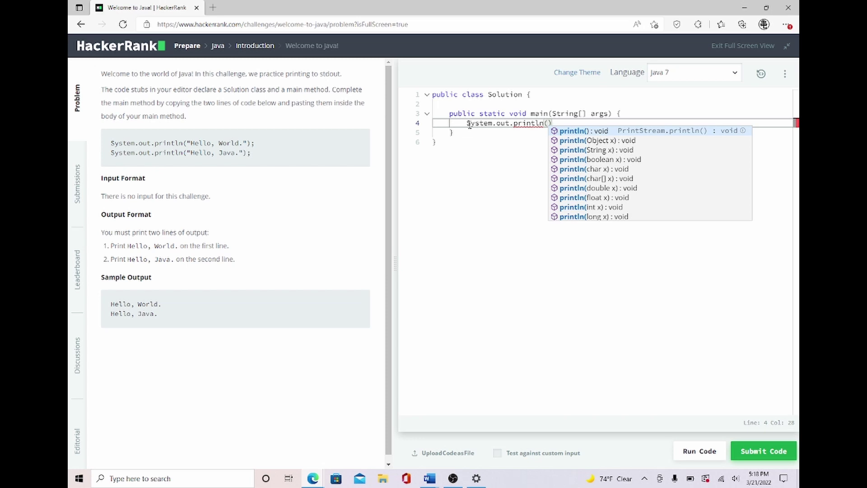
text("H)
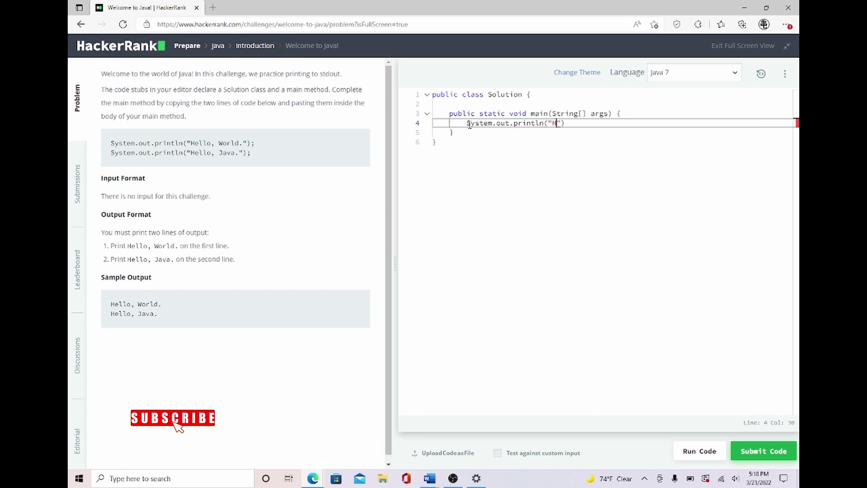
text(ello)
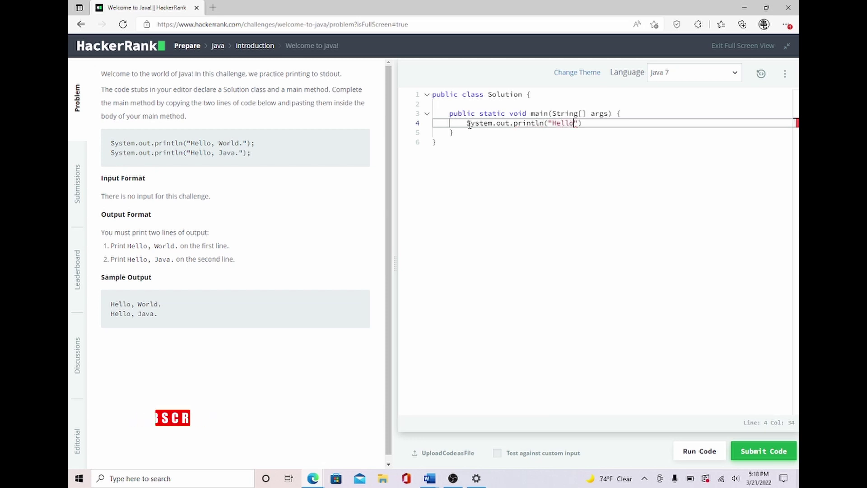
text(, )
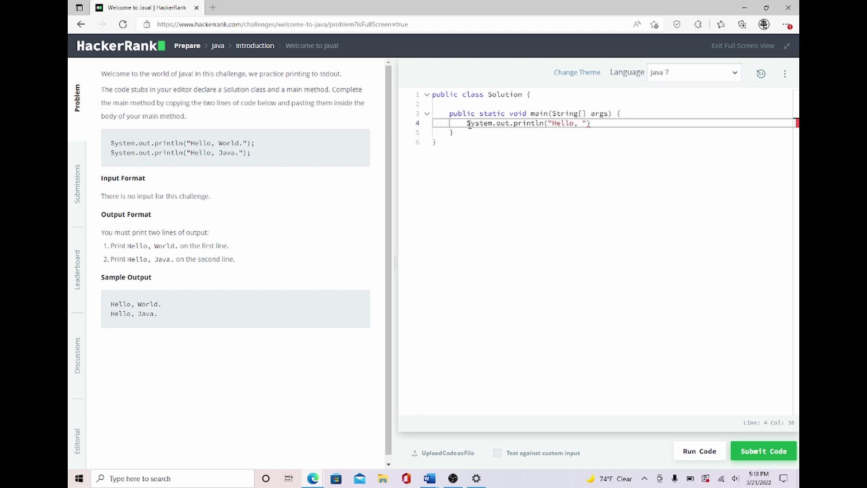
text(World)
text(");)
key(Return)
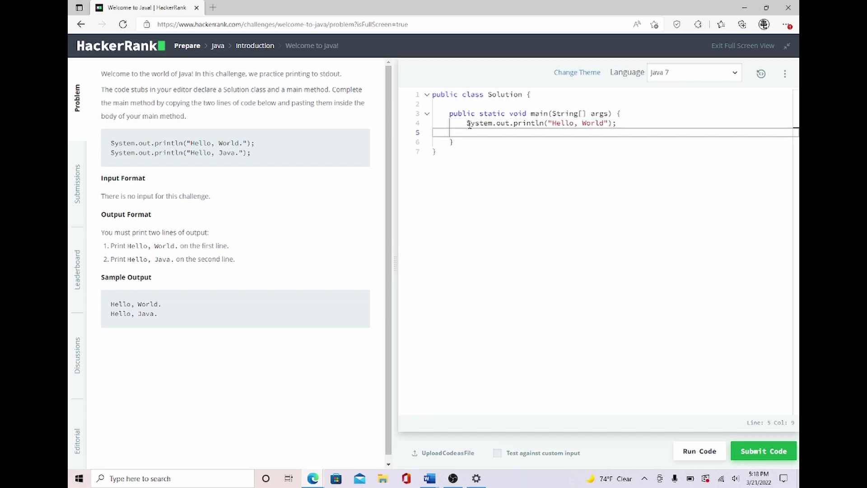
text(System)
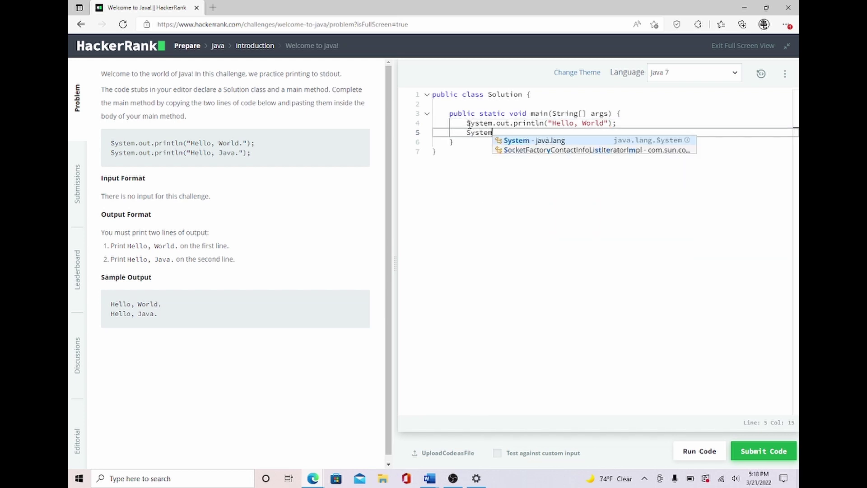
text(.out.pr)
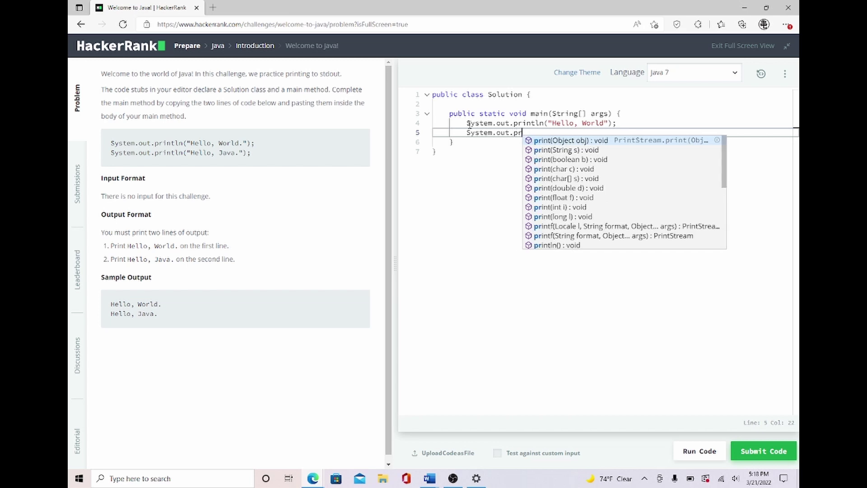
text(intln()
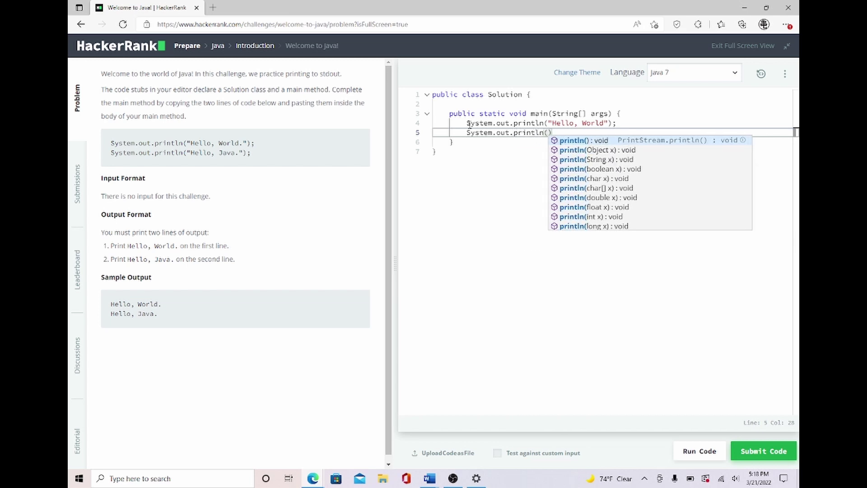
text(")
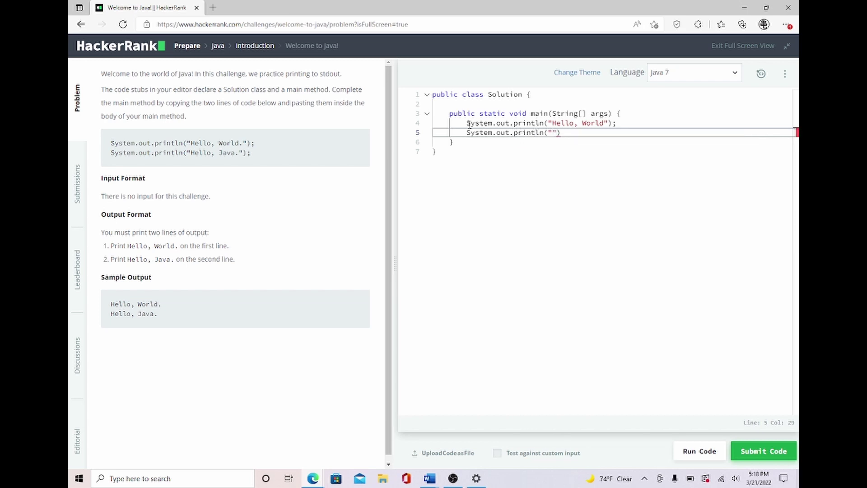
text(Hello)
text(, Ja)
text(va.)
click(604, 123)
text(.)
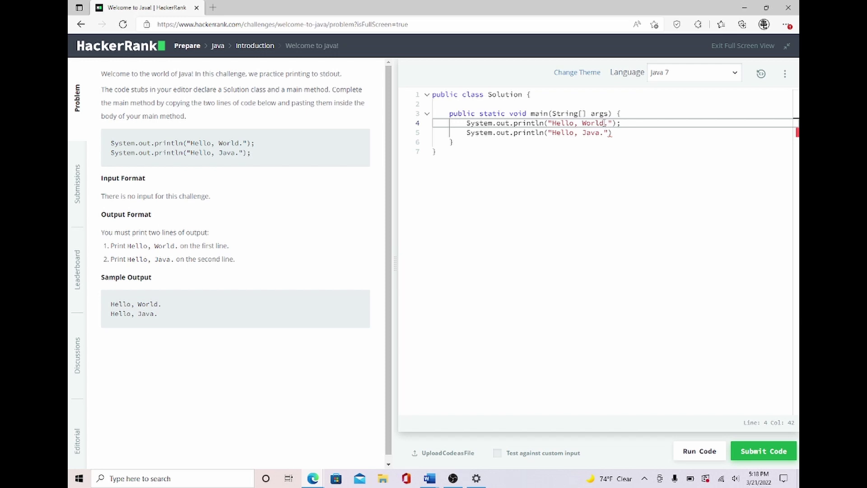
key(Down)
key(Down)
text(;)
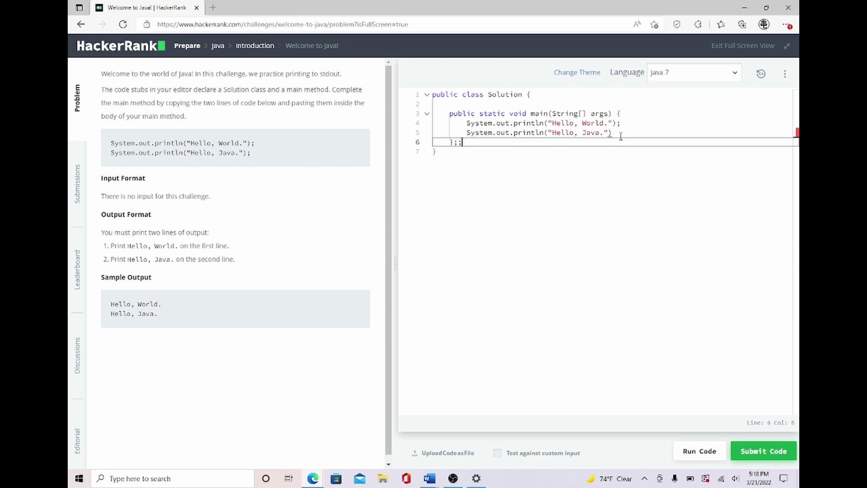
key(BackSpace)
key(BackSpace)
click(621, 133)
text(;)
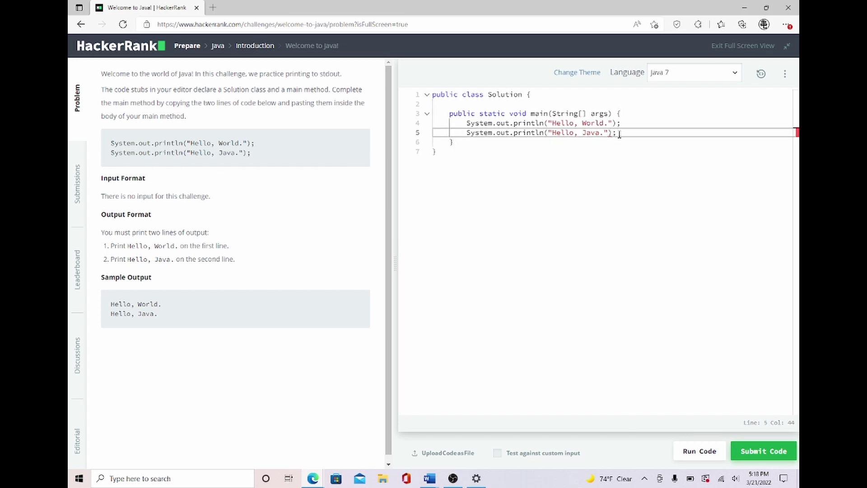
- Submit the code and check the Congratulations card showing Test case 0 passed for 3.00 points
click(765, 452)
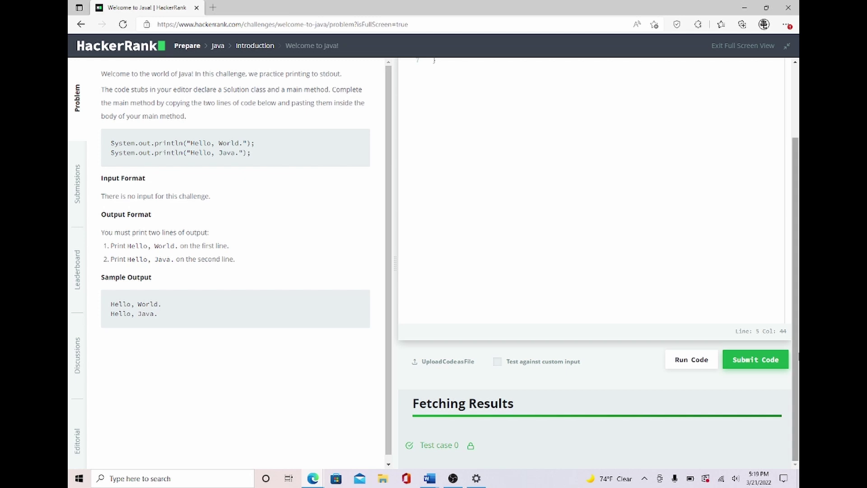
drag(799, 394, 799, 292)
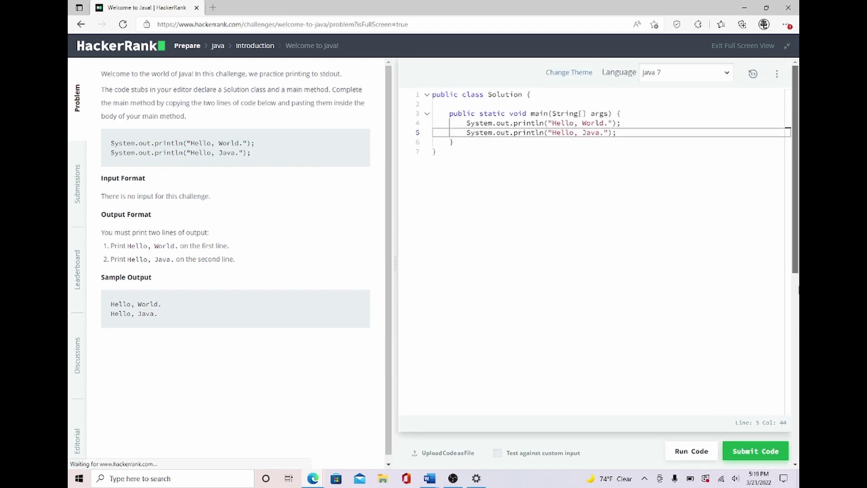
scroll(798, 382, down, 7)
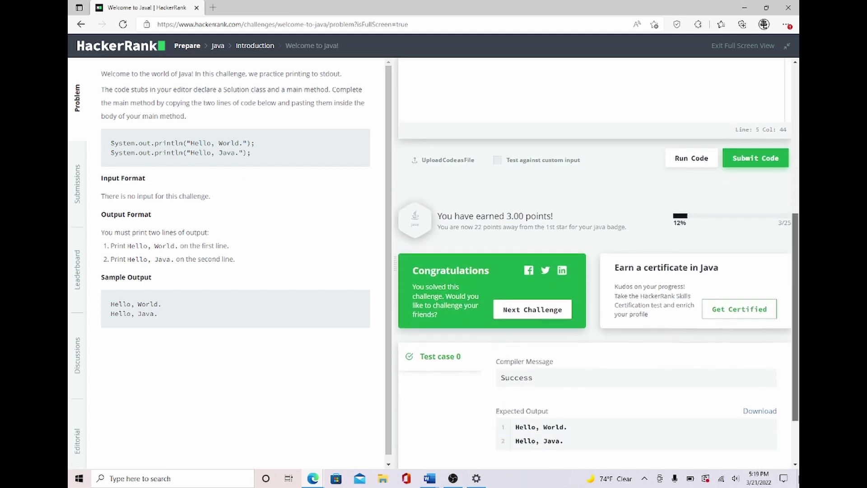
scroll(799, 383, down, 1)
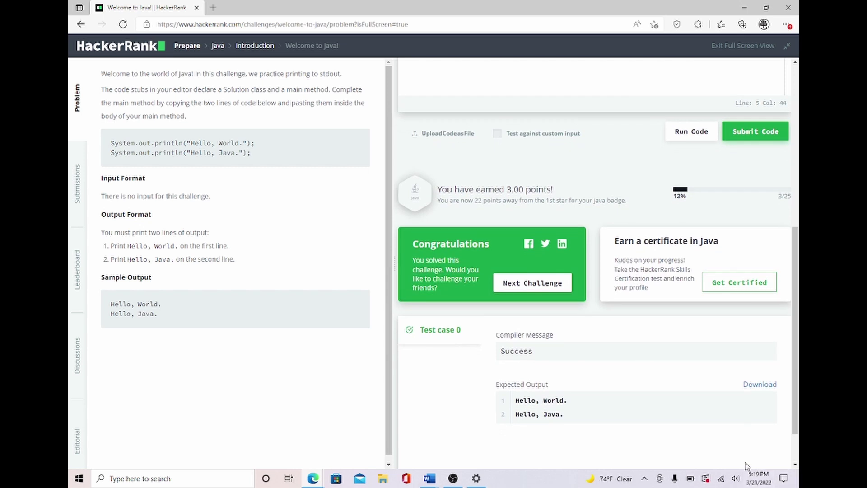
- Move to Java Stdin and Stdout I and read its task about reading three integers
click(537, 284)
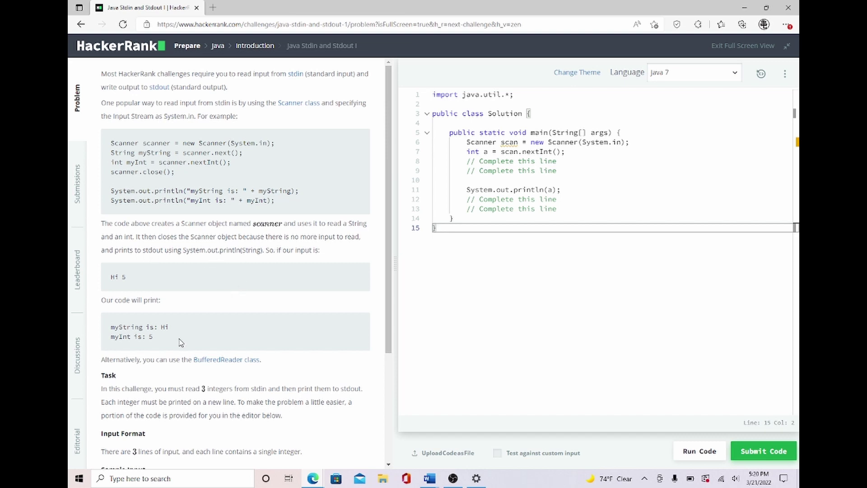
drag(388, 300, 374, 386)
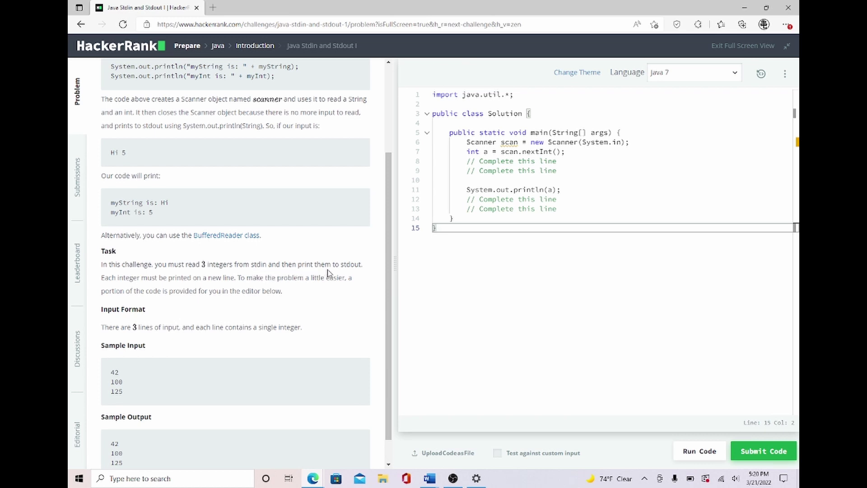
drag(364, 266, 101, 266)
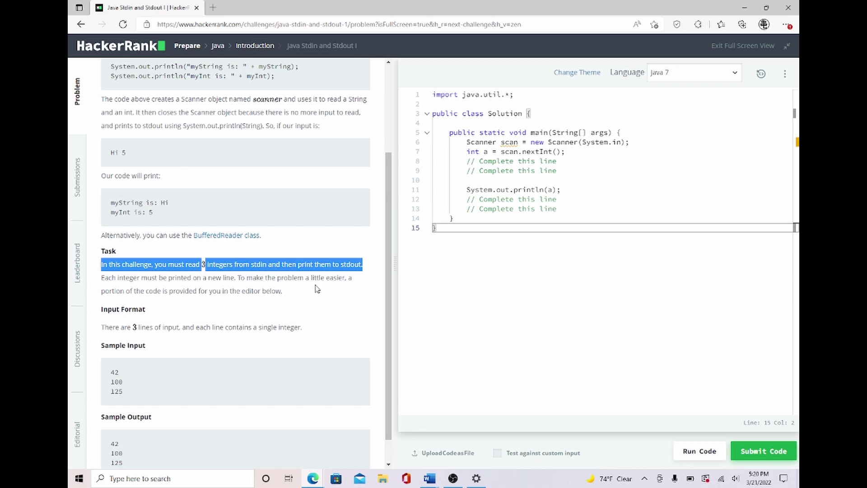
click(334, 292)
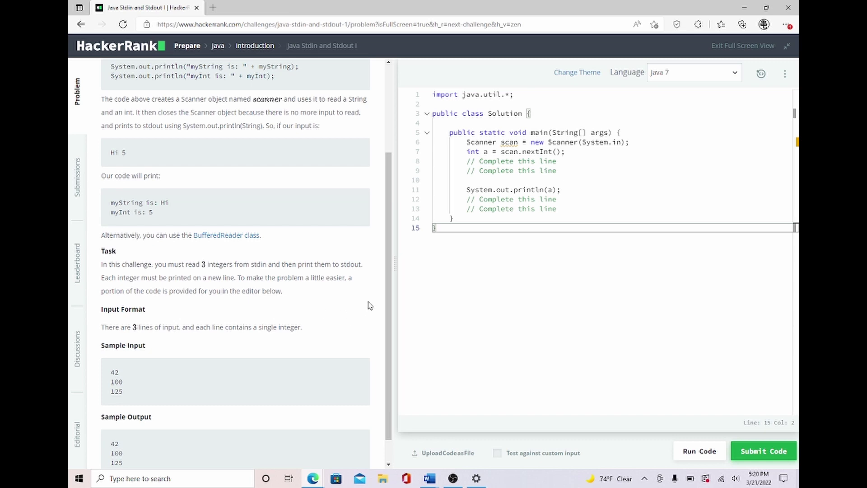
drag(389, 301, 385, 326)
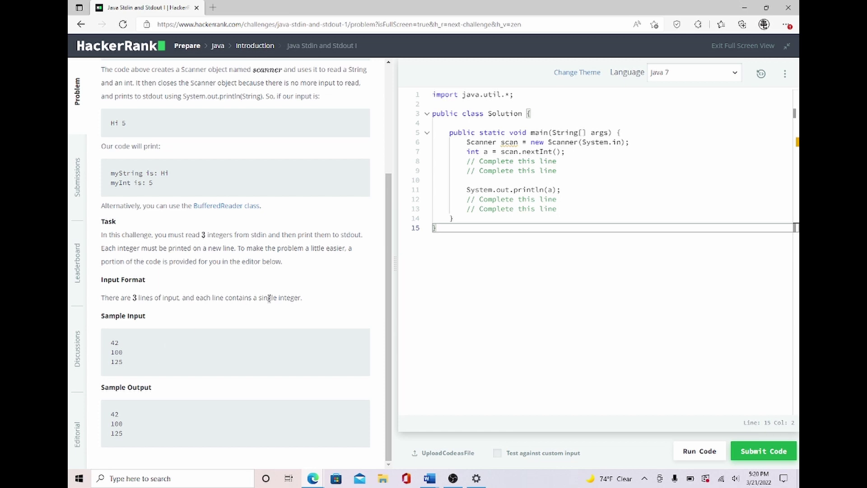
- Add a new line after int a and begin declaring int b = scan.nextInt();
click(569, 157)
click(569, 152)
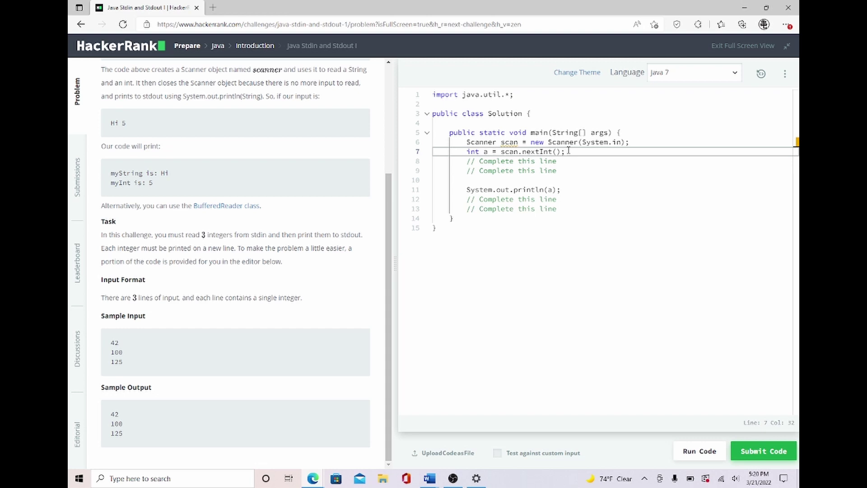
key(Return)
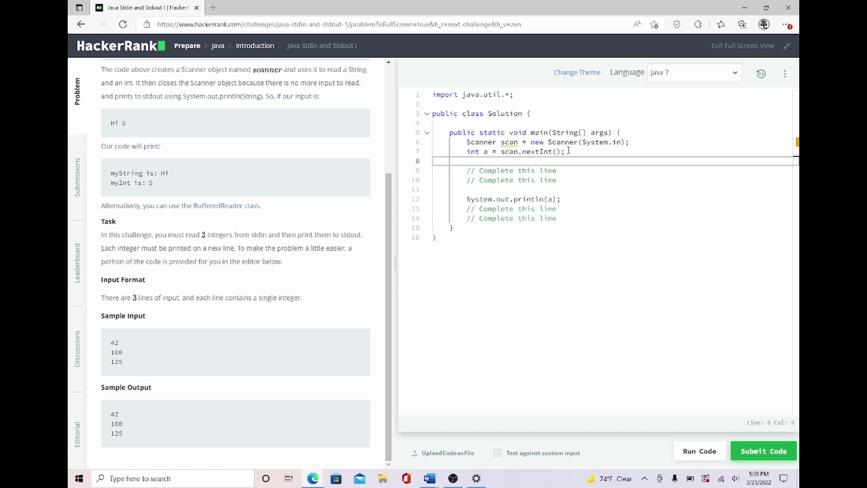
text(in)
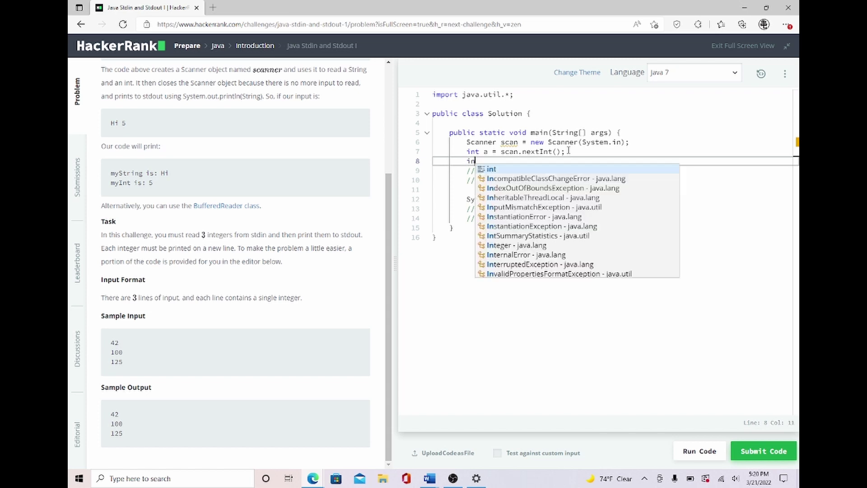
text(t b = )
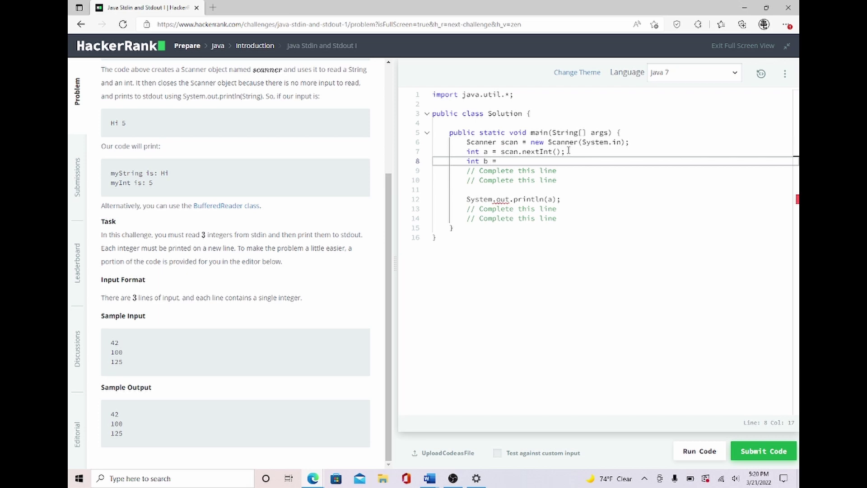
text(scan.)
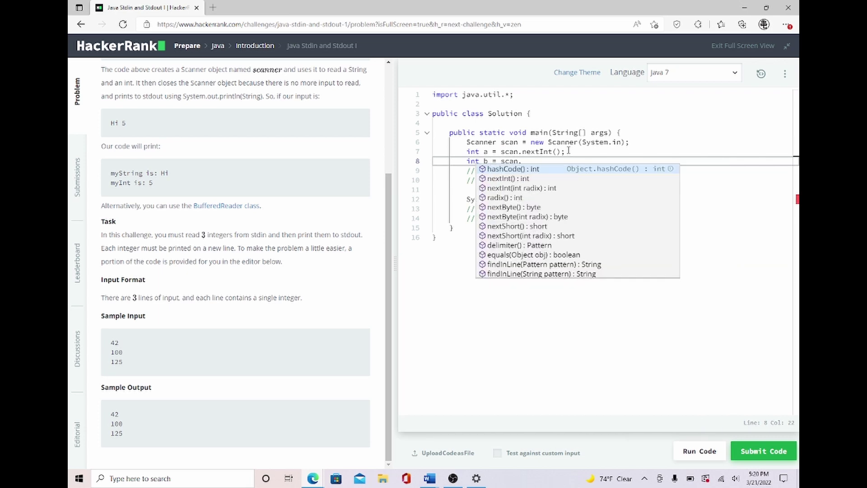
text(n)
key(Return)
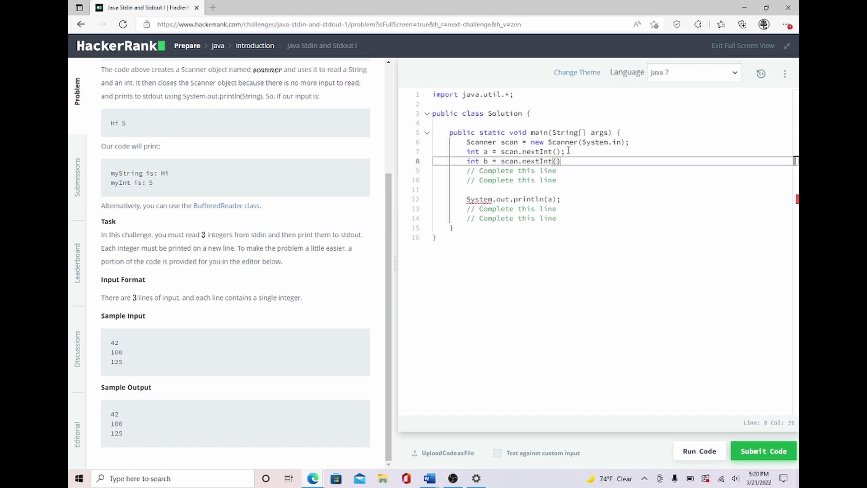
text(;)
key(Return)
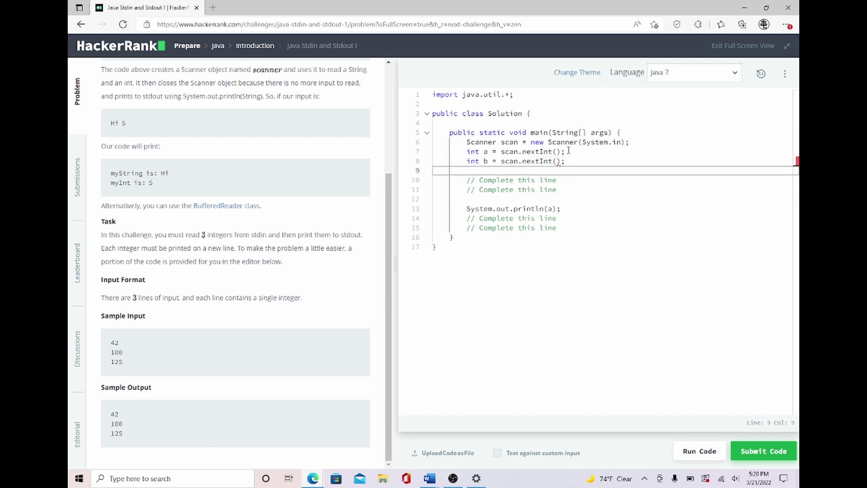
text(int)
key(BackSpace)
key(BackSpace)
key(BackSpace)
key(BackSpace)
key(BackSpace)
key(BackSpace)
key(BackSpace)
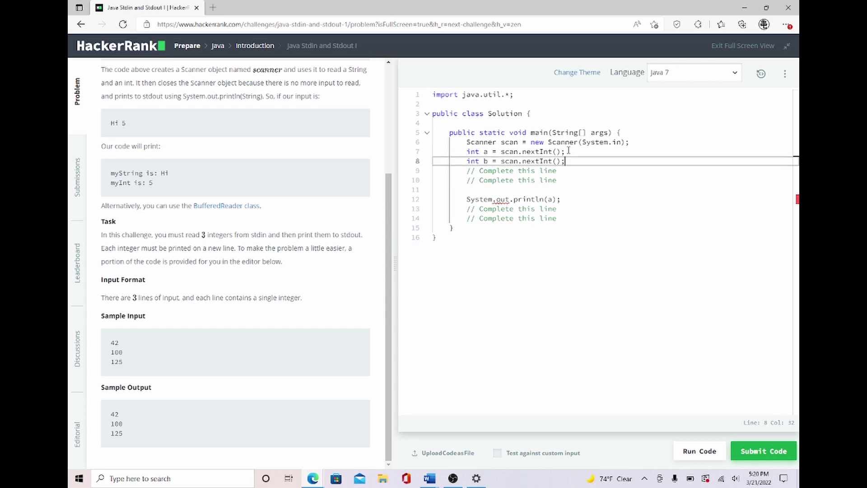
key(BackSpace)
key(BackSpace)
key(BackSpace)
key(BackSpace)
key(BackSpace)
key(BackSpace)
key(BackSpace)
key(BackSpace)
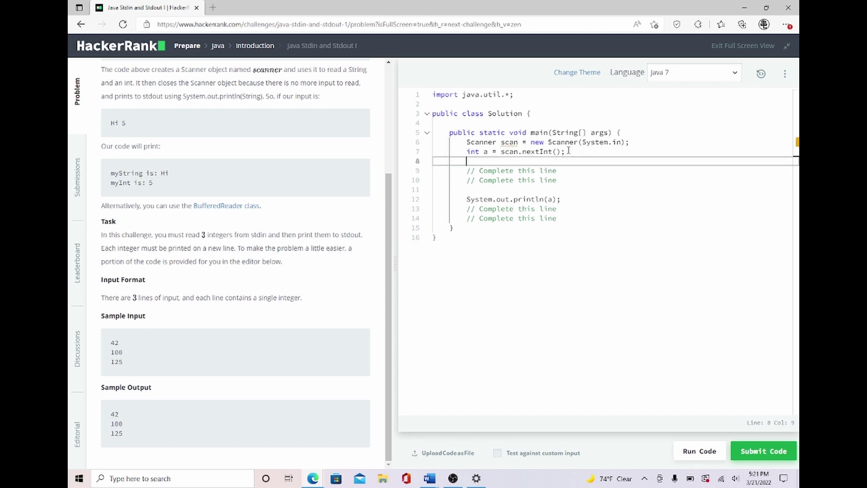
- Complete int b = scan.nextInt(); and add int c = scan.nextInt(); below it
text(i)
text(nt b = )
text(scan)
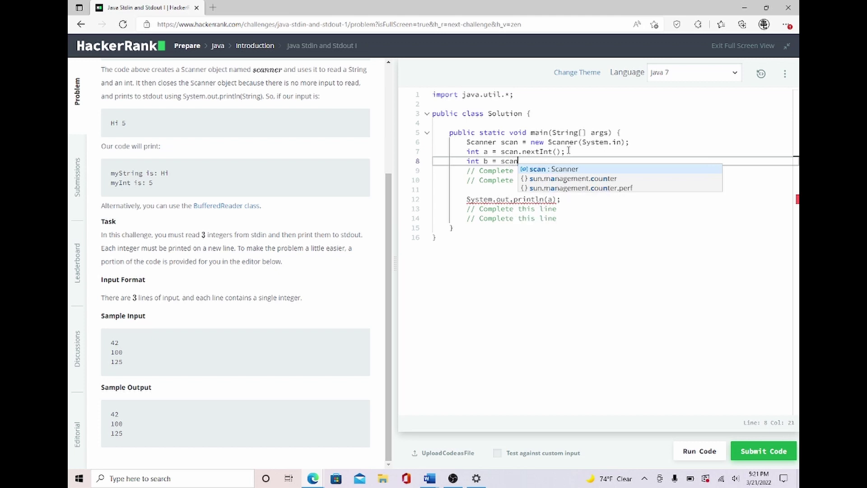
text(.nex)
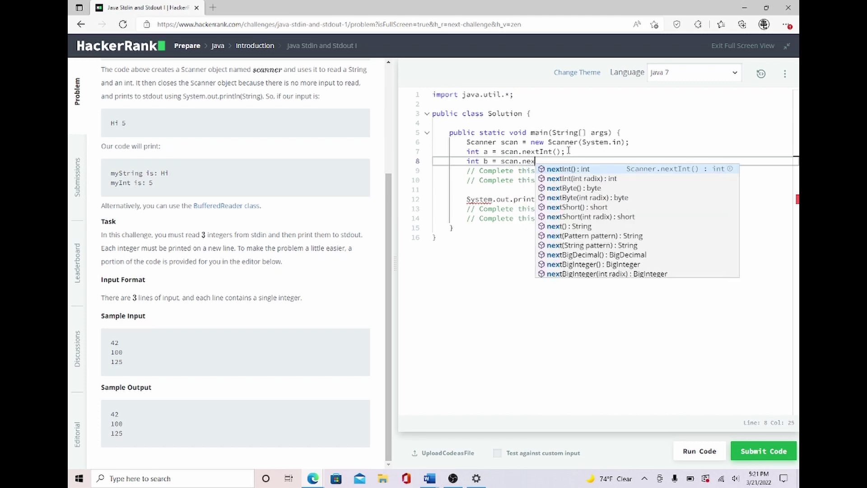
text(t)
key(Return)
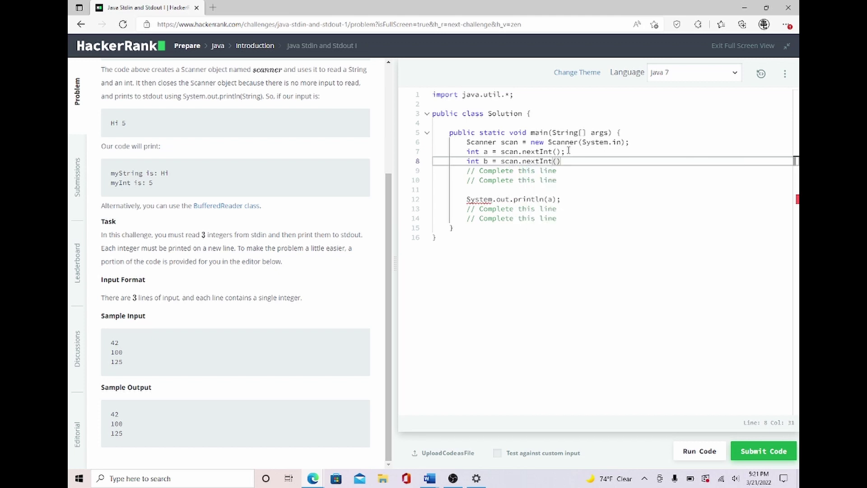
text(;)
key(Return)
text(int)
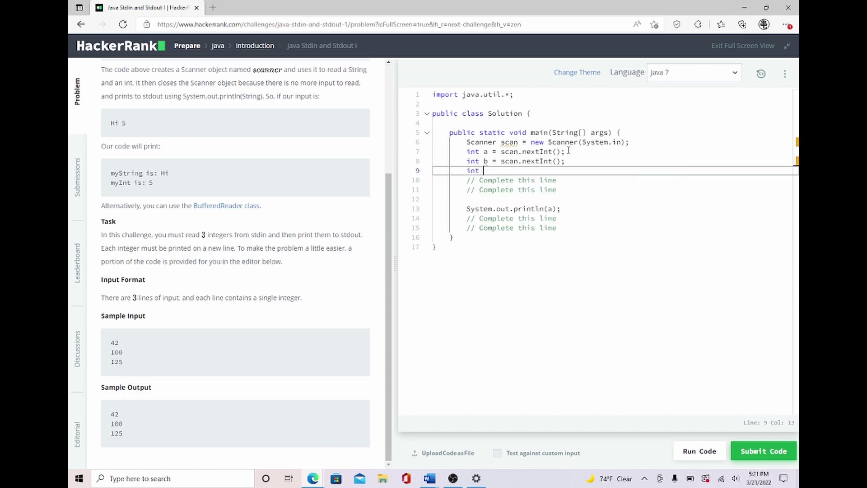
text( c = s)
text(can.)
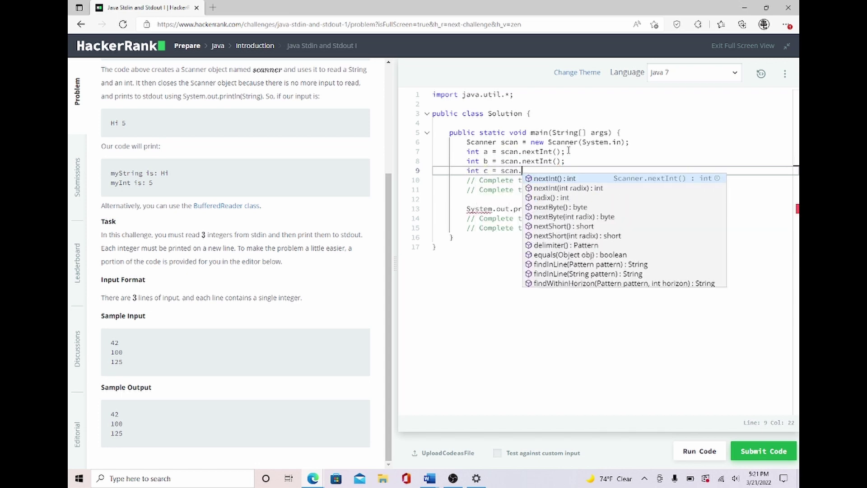
text(next)
key(Return)
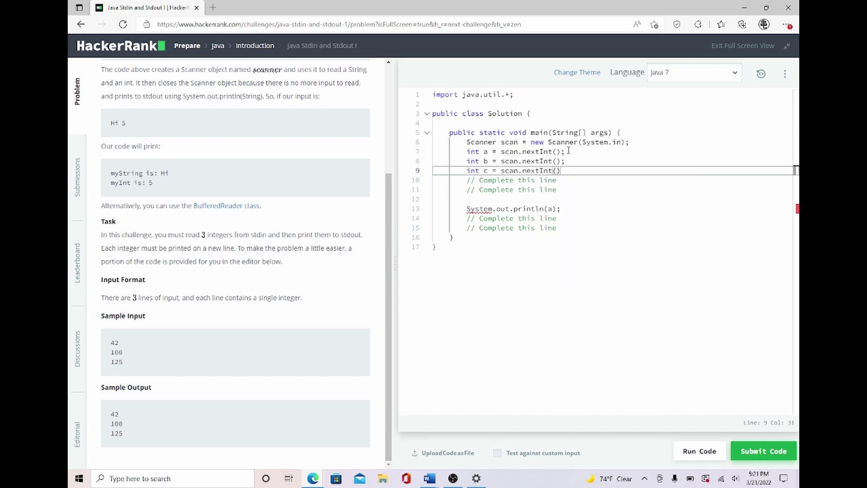
text(;)
- Replace both pairs of placeholder comments with System.out.println(b); and System.out.println(c);
mouse_move(562, 190)
mouse_down()
mouse_move(493, 190)
mouse_move(468, 180)
mouse_up()
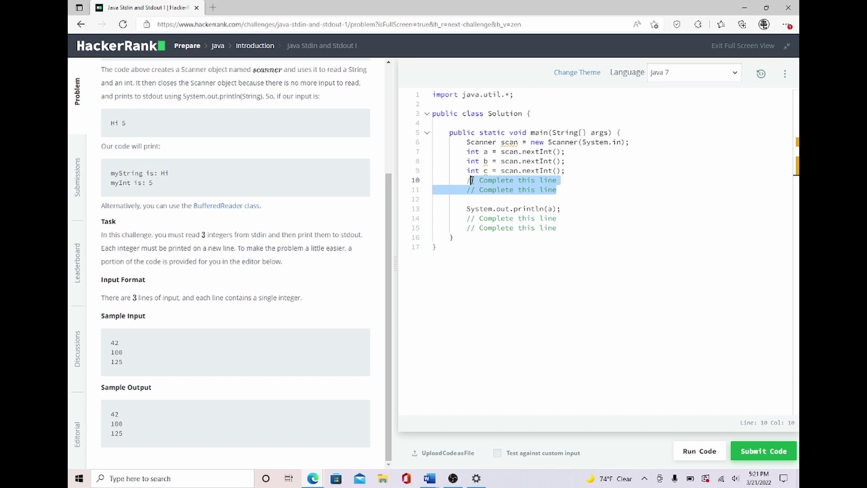
key(BackSpace)
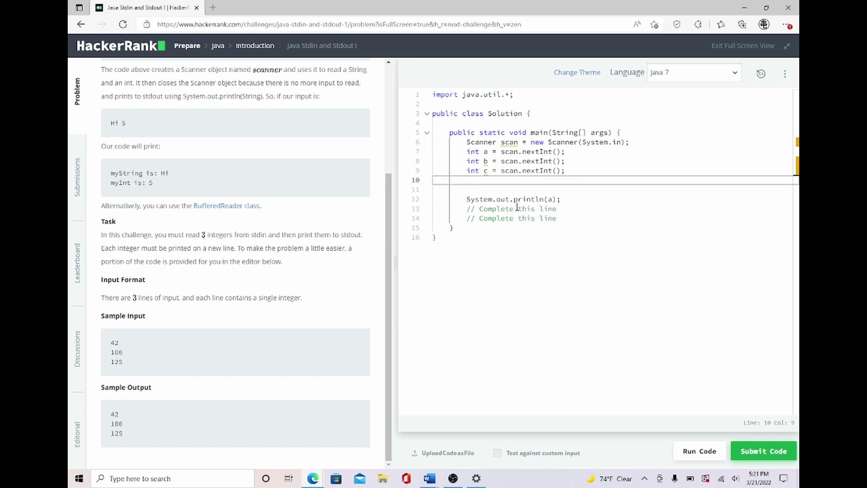
drag(561, 218, 467, 209)
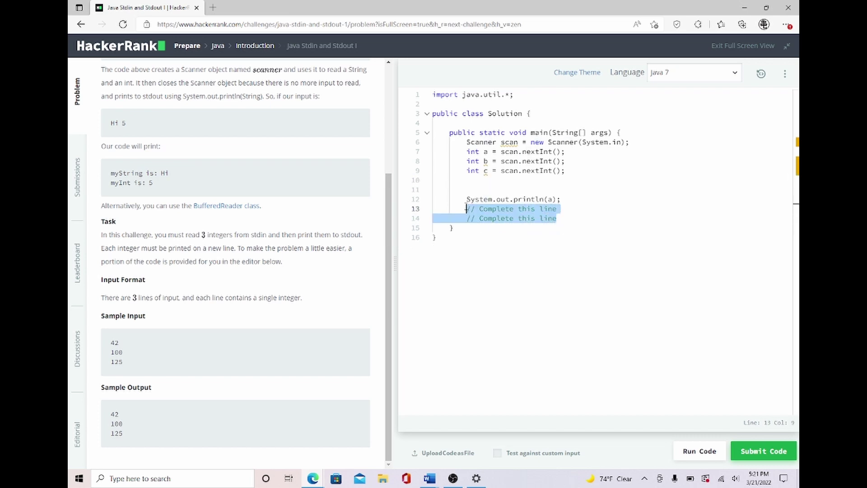
key(BackSpace)
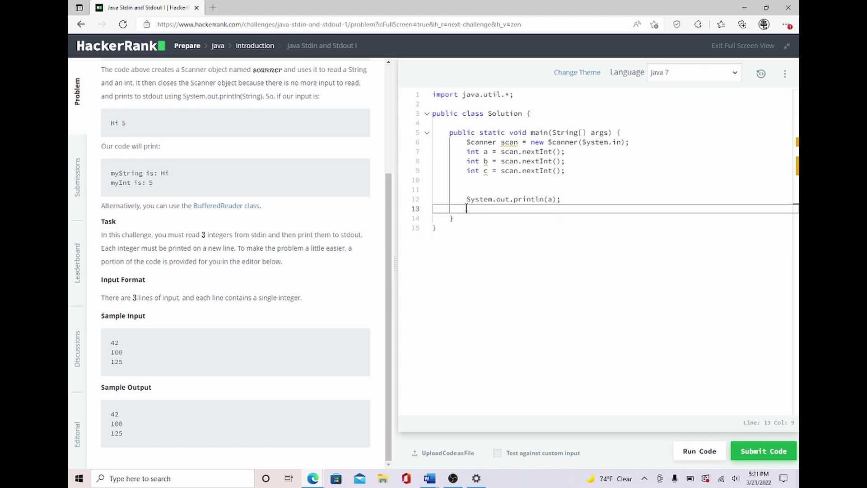
text(System.)
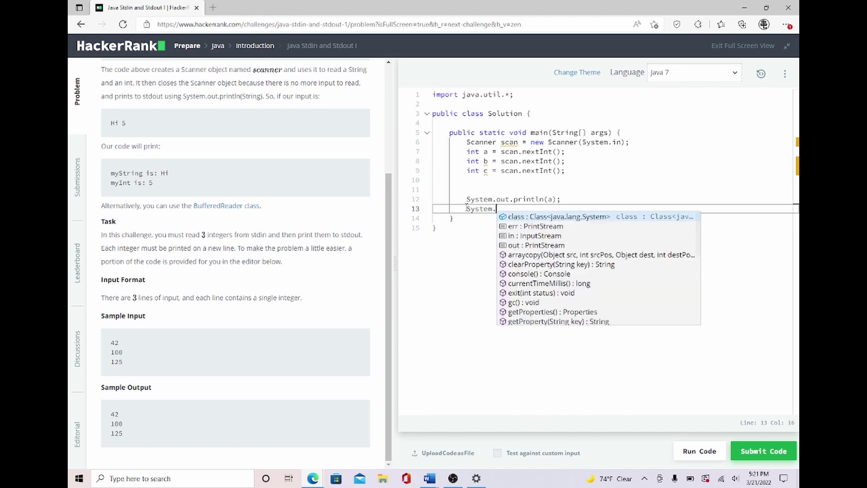
text(out.prin)
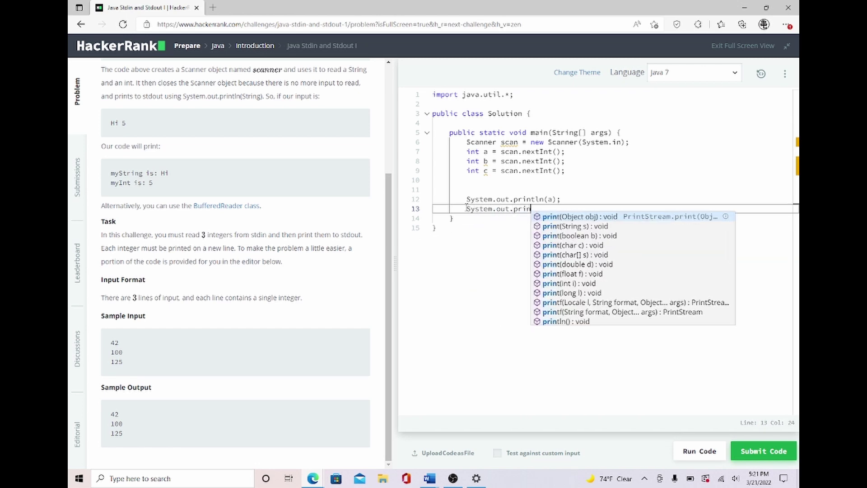
text(tln()
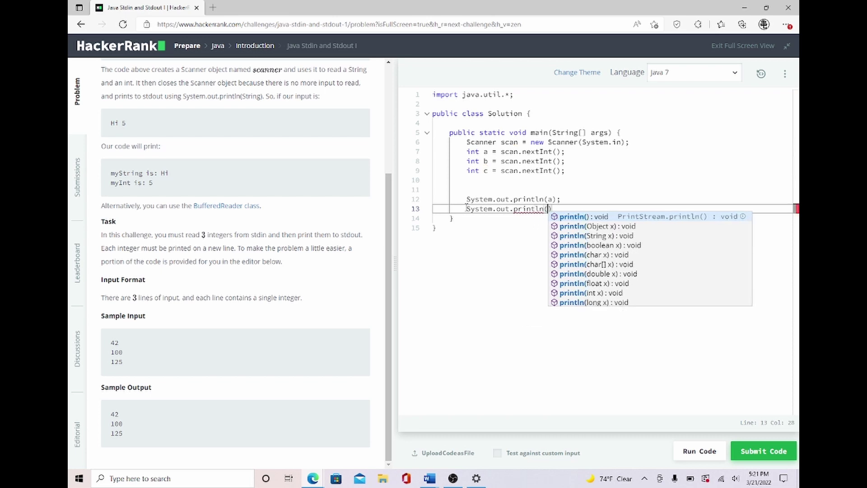
text(b)
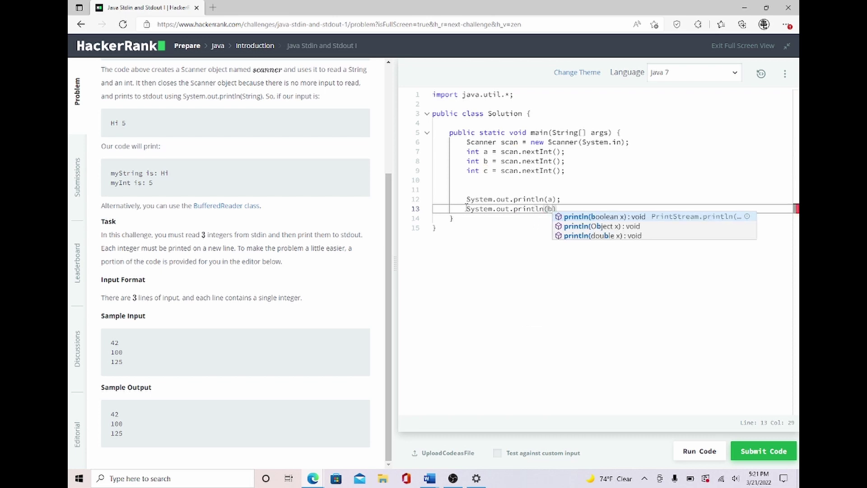
text();)
key(Return)
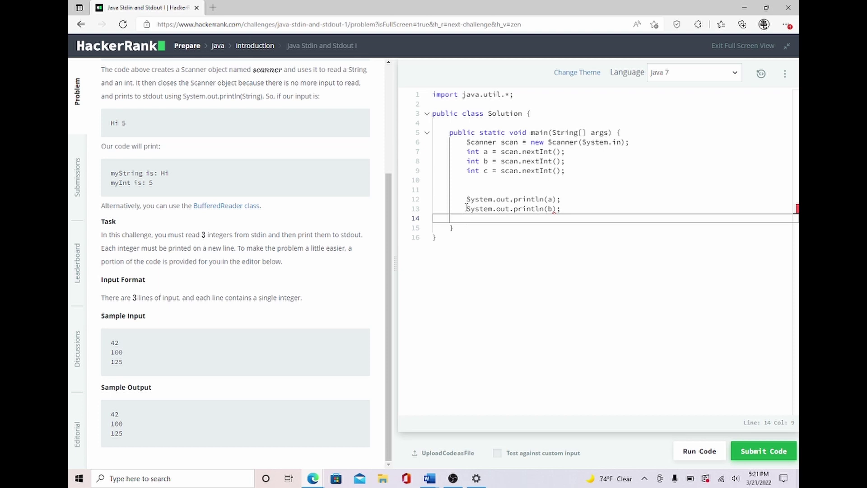
text(System.o)
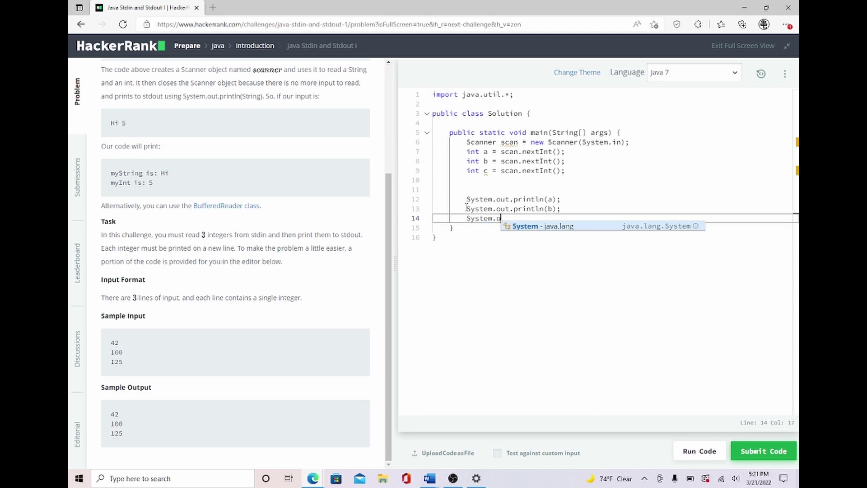
text(ut.printl)
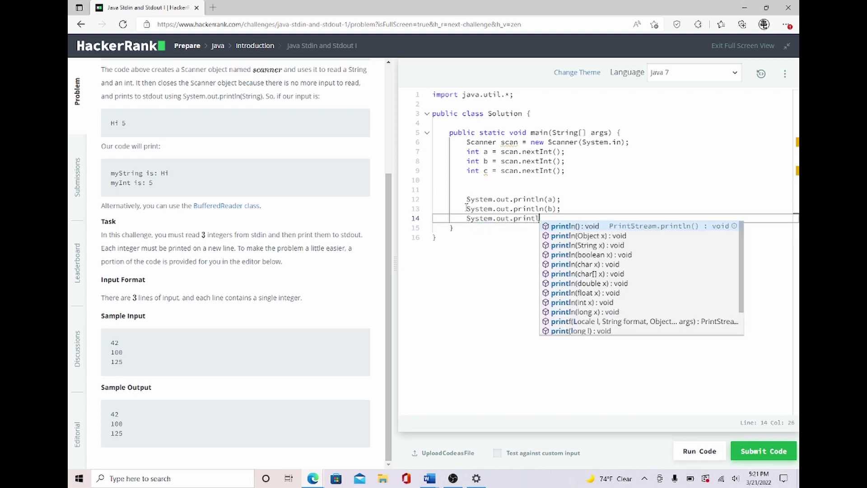
text(n(c))
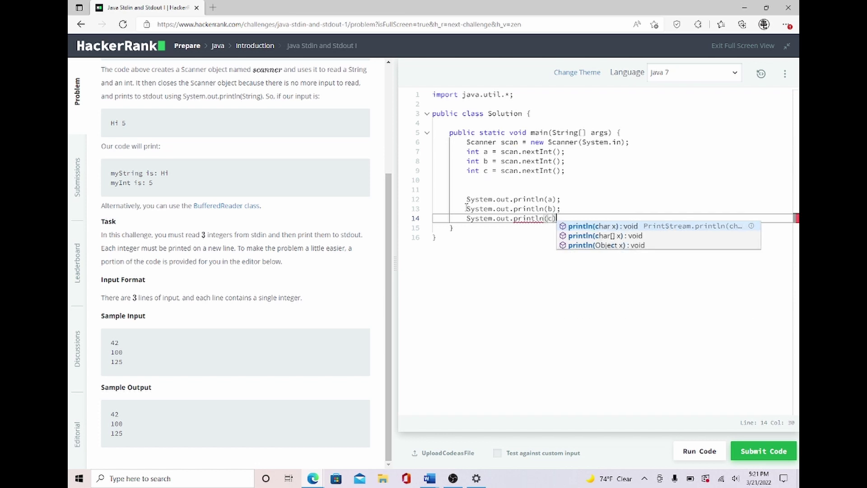
text(;)
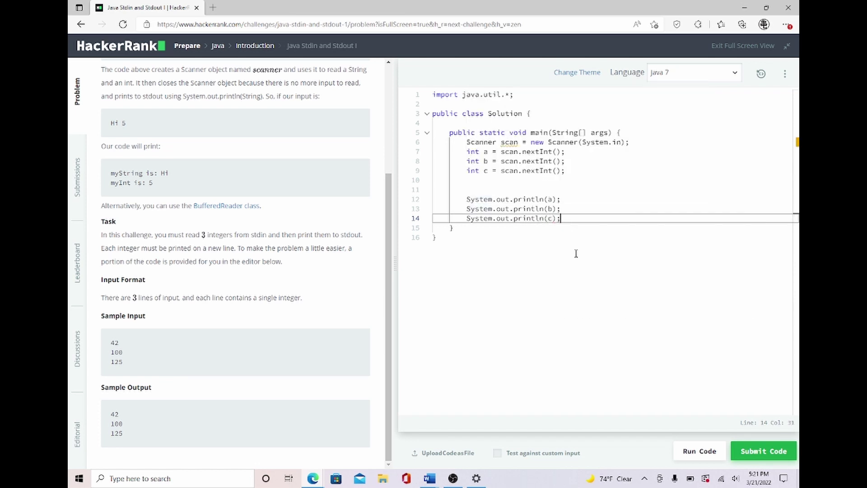
- Submit the code and confirm test cases 0–2 pass for 5.00 points
click(767, 454)
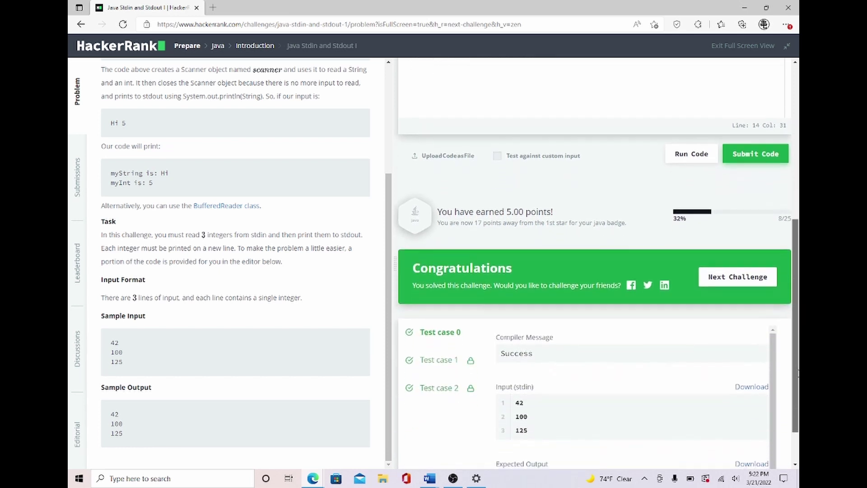
scroll(596, 262, up, 6)
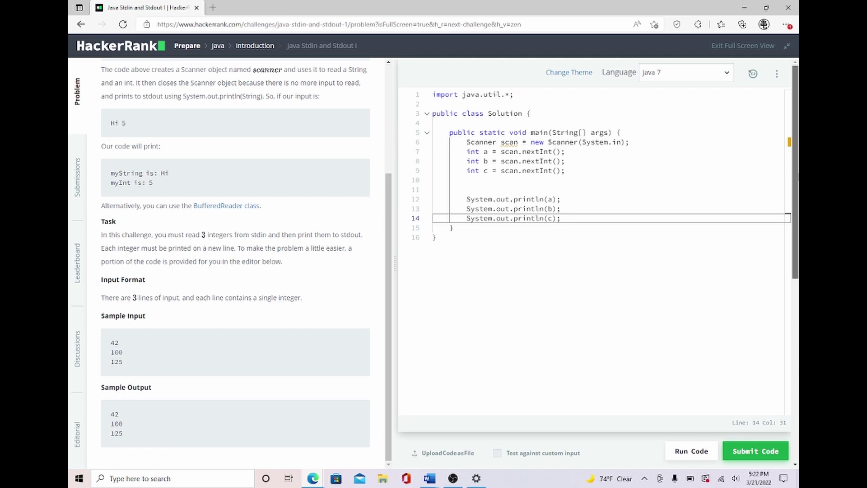
scroll(795, 293, down, 7)
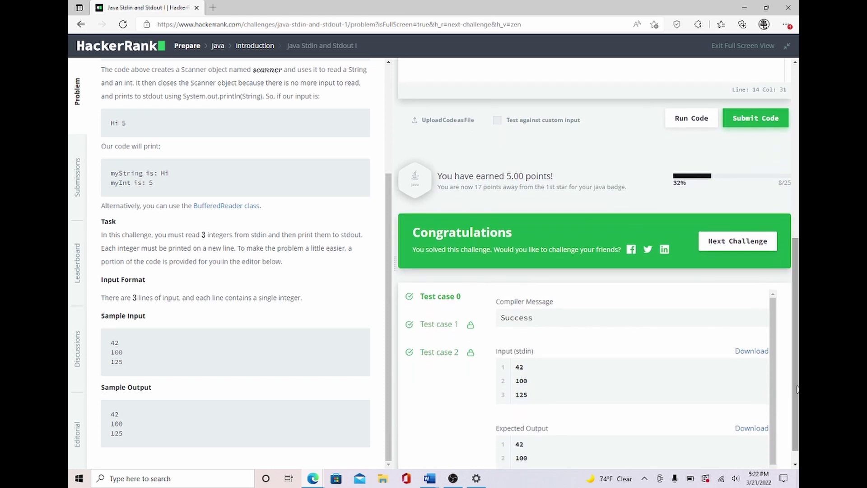